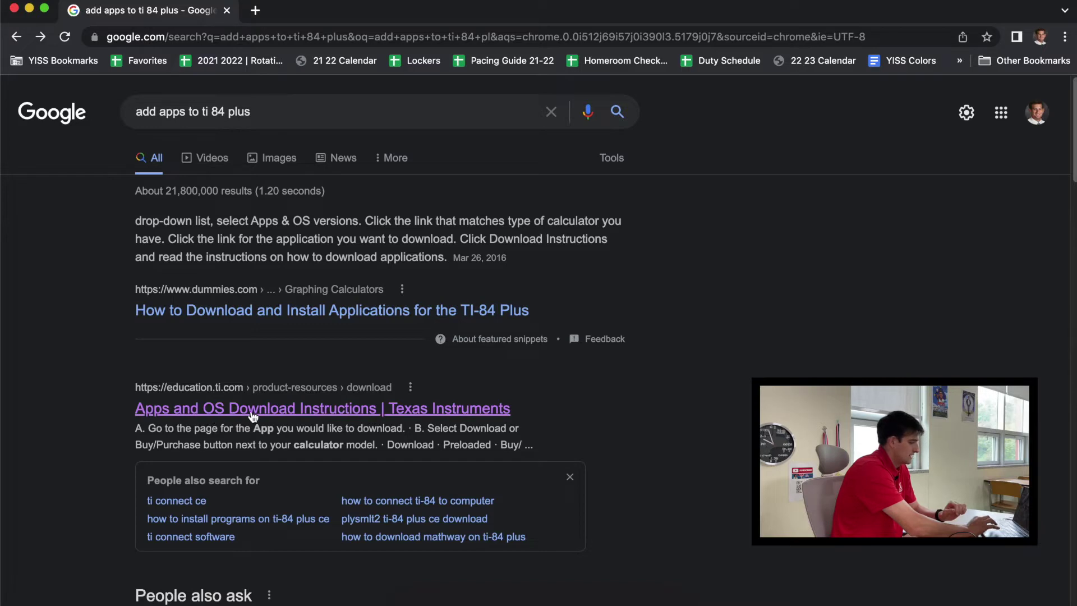
# Open Texas Instruments' Apps and OS Download Instructions from the search results and follow its TI Connect Download and Installation Instructions link
pyautogui.click(318, 417)
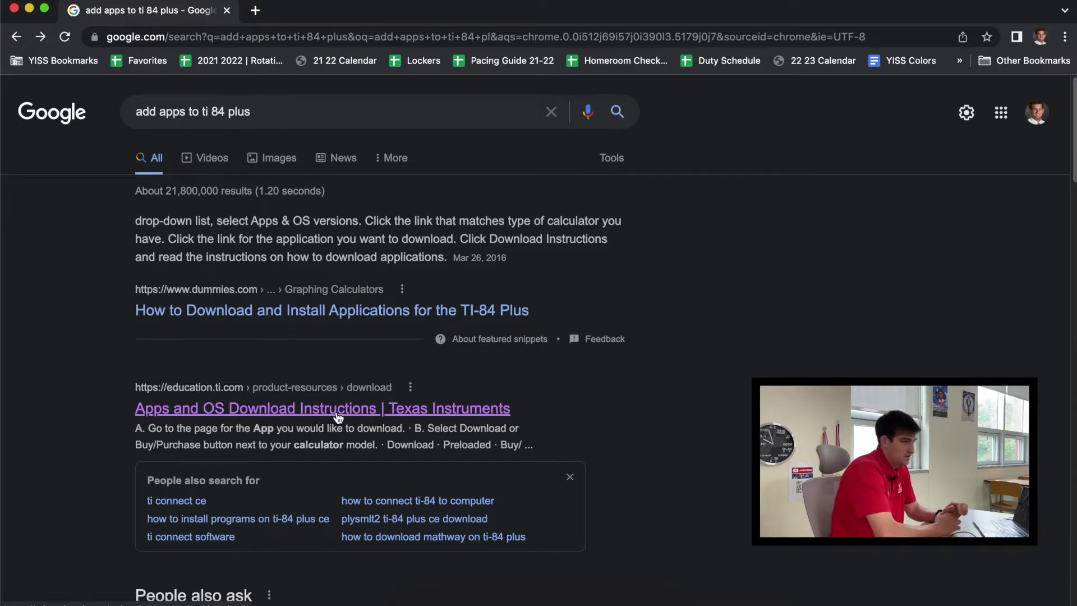
pyautogui.click(339, 416)
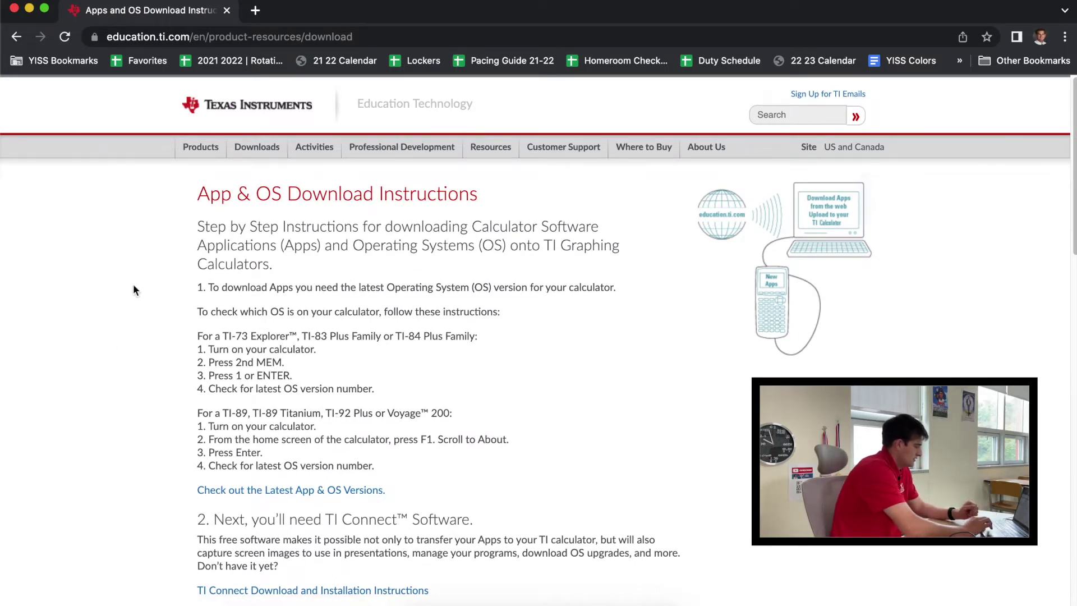
pyautogui.scroll(-5, 163, 385)
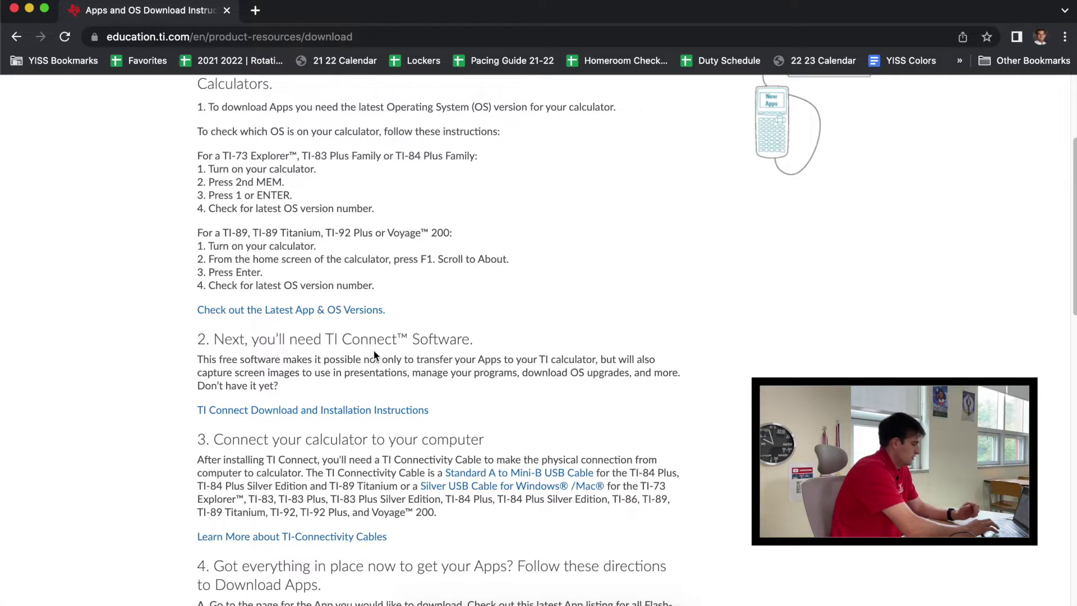
pyautogui.click(260, 414)
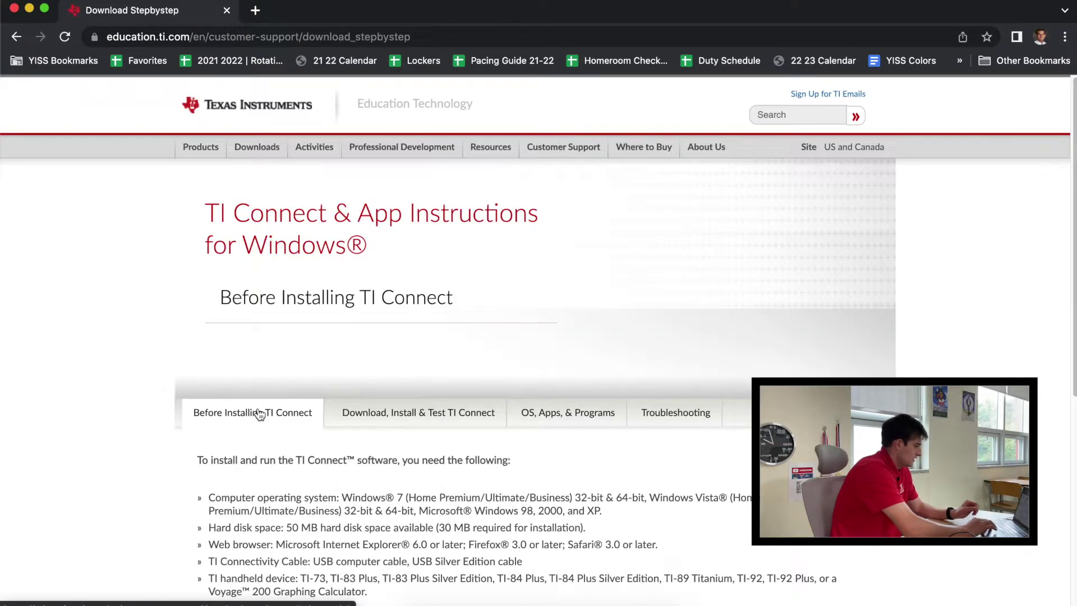
# Show the Download, Install & Test TI Connect instructions and open the TI Connect for Mac download page
pyautogui.scroll(-5, 263, 414)
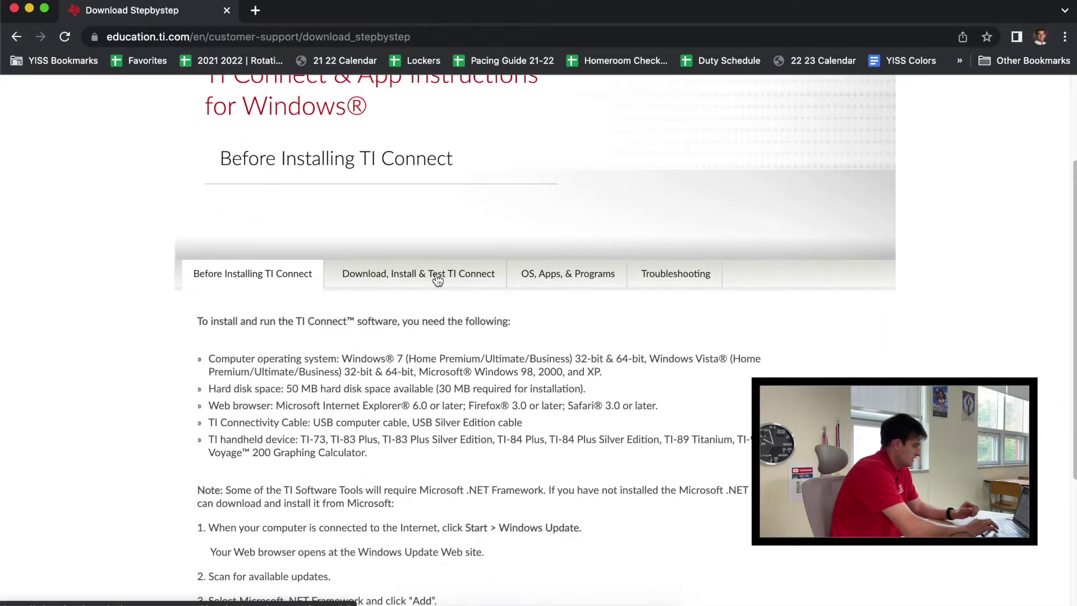
pyautogui.click(437, 279)
pyautogui.scroll(-2, 146, 466)
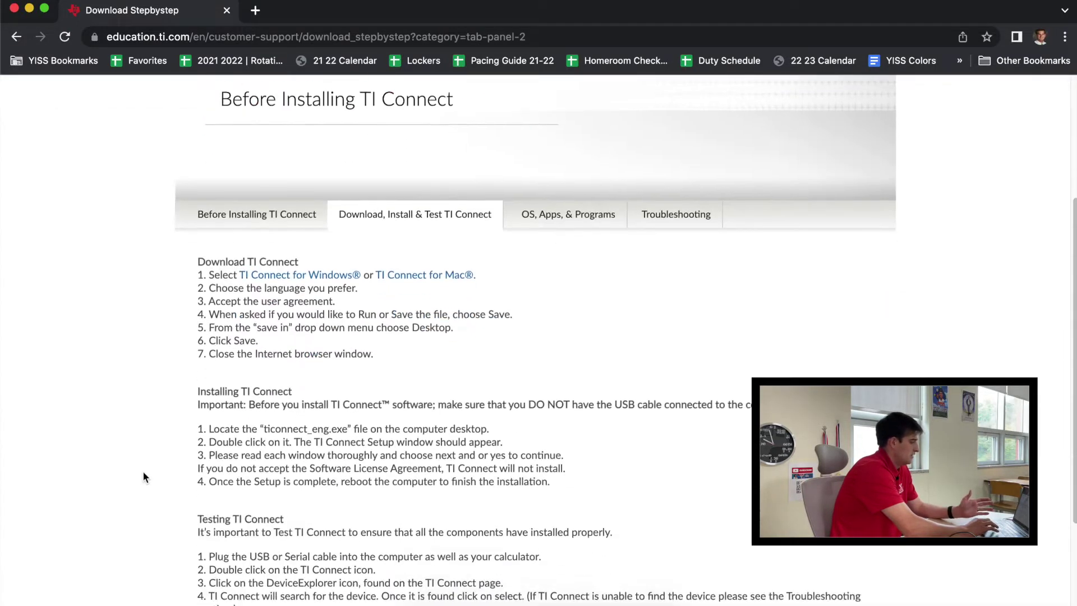
pyautogui.scroll(-2, 144, 476)
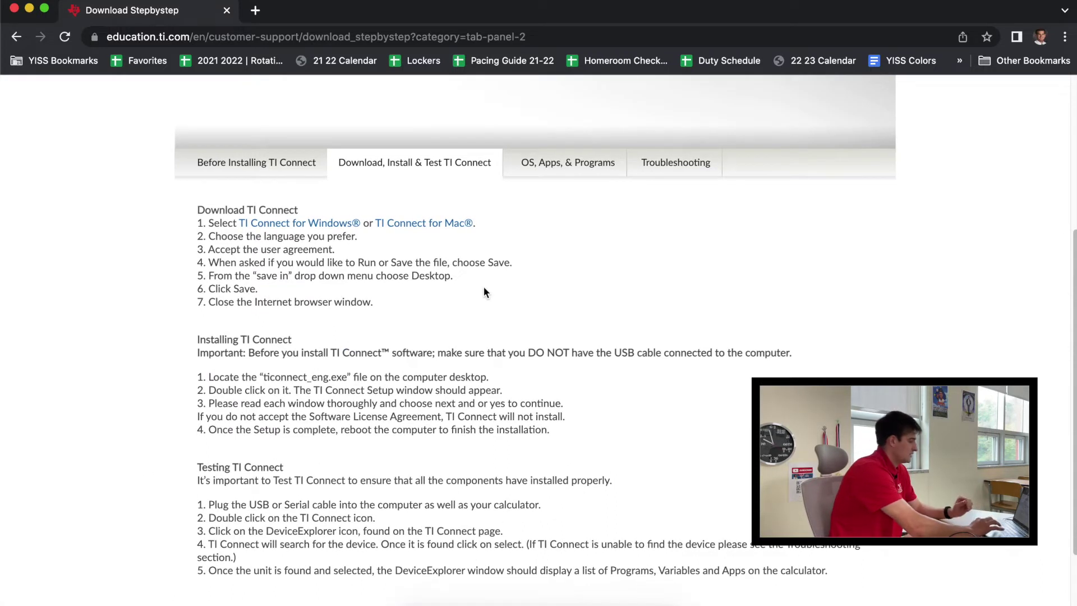
pyautogui.click(427, 224)
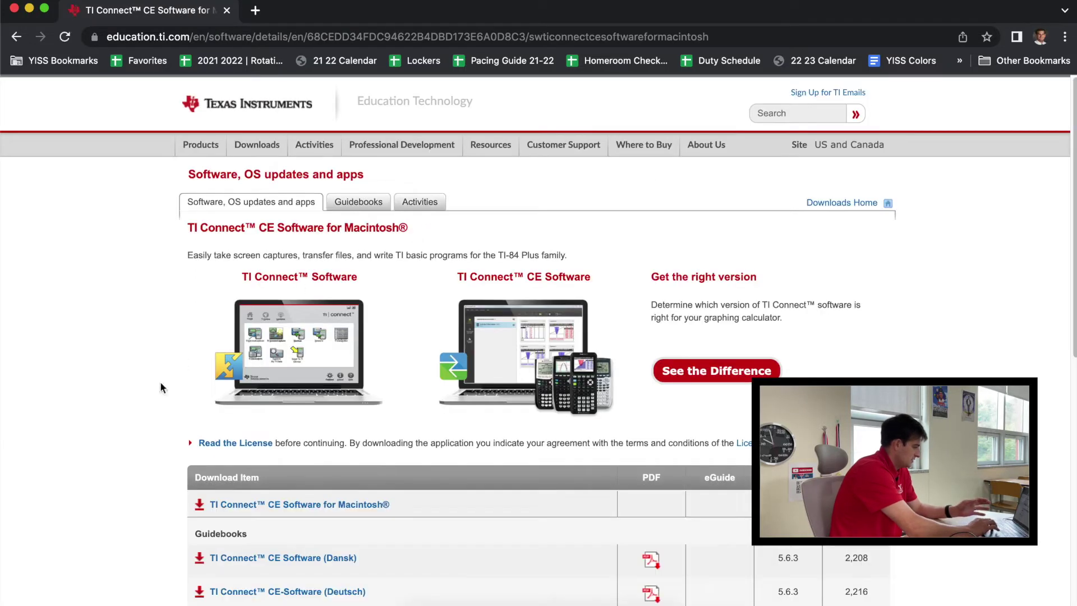
# Download TI Connect CE Software for Macintosh and copy the TI Connect CE app into the Applications folder
pyautogui.scroll(-5, 110, 425)
pyautogui.scroll(-1, 111, 429)
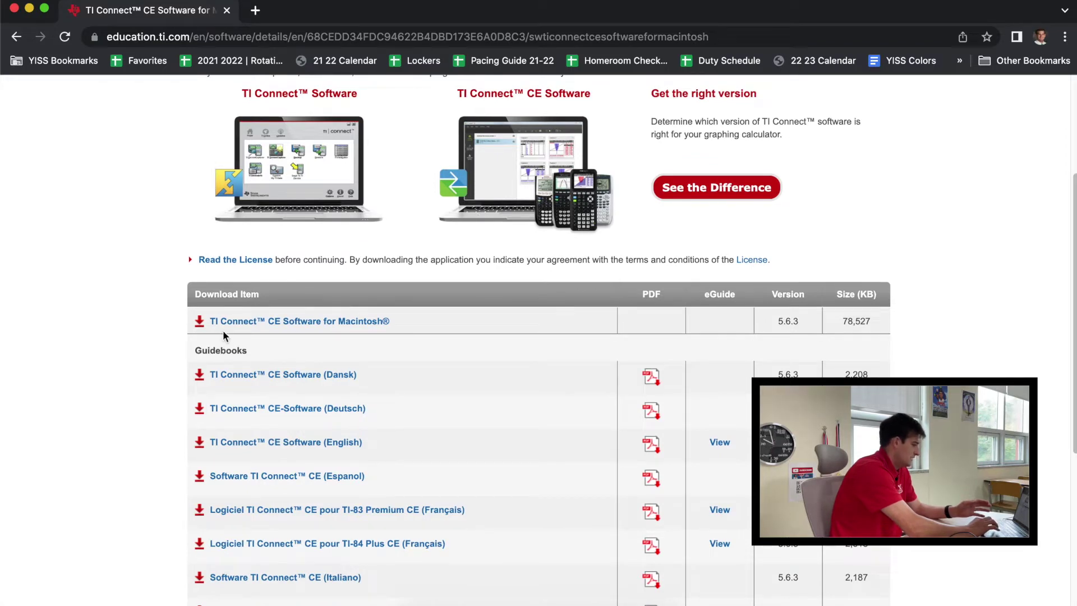
pyautogui.click(289, 322)
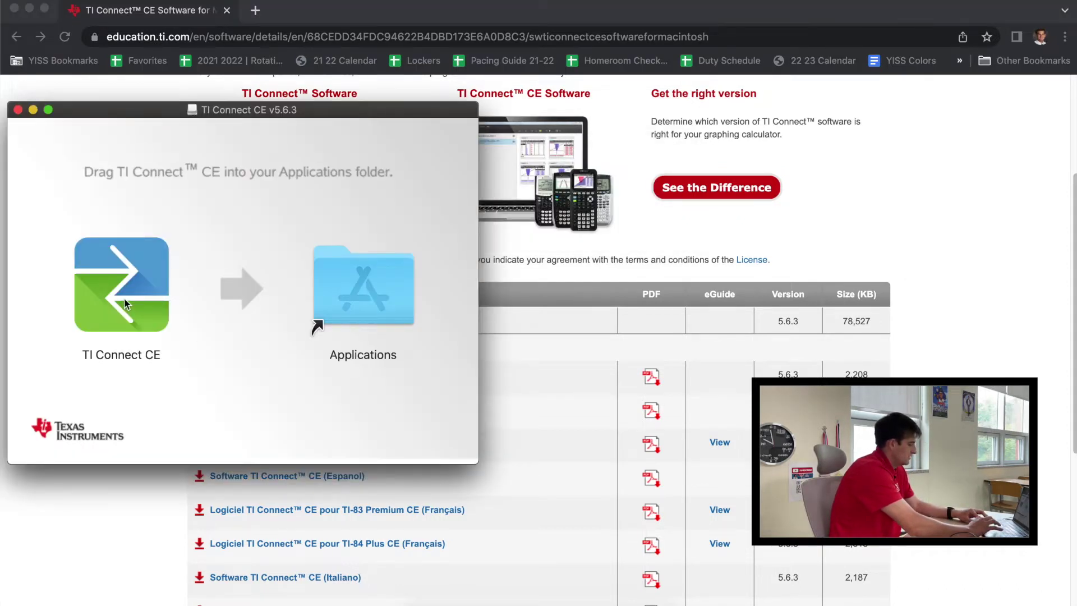
pyautogui.moveTo(125, 304); pyautogui.dragTo(365, 314)
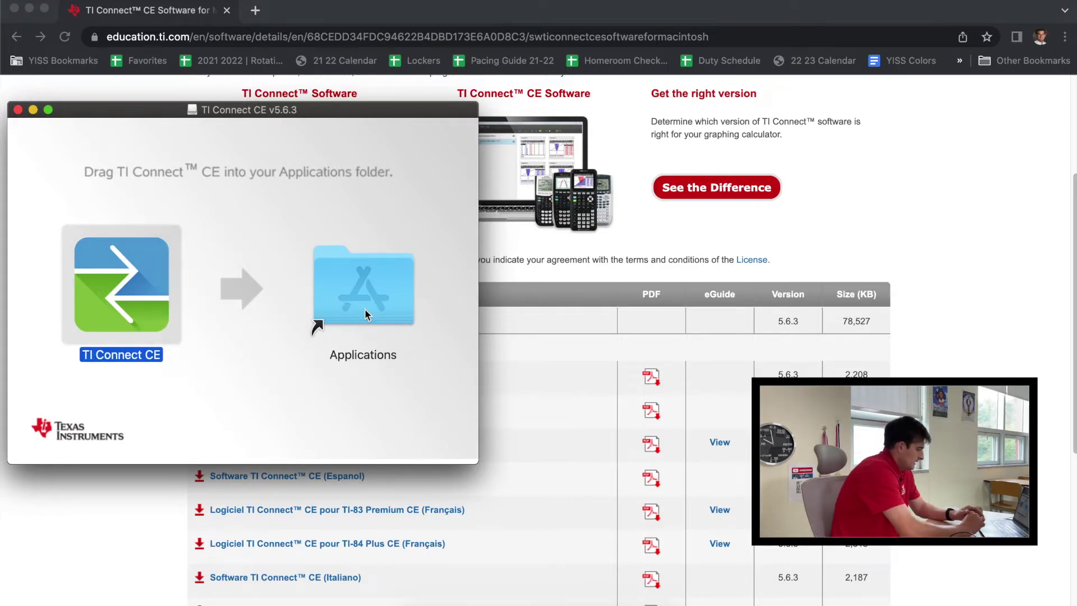
# Try to launch TI Connect CE from the Mac's installed applications
pyautogui.press('F4')
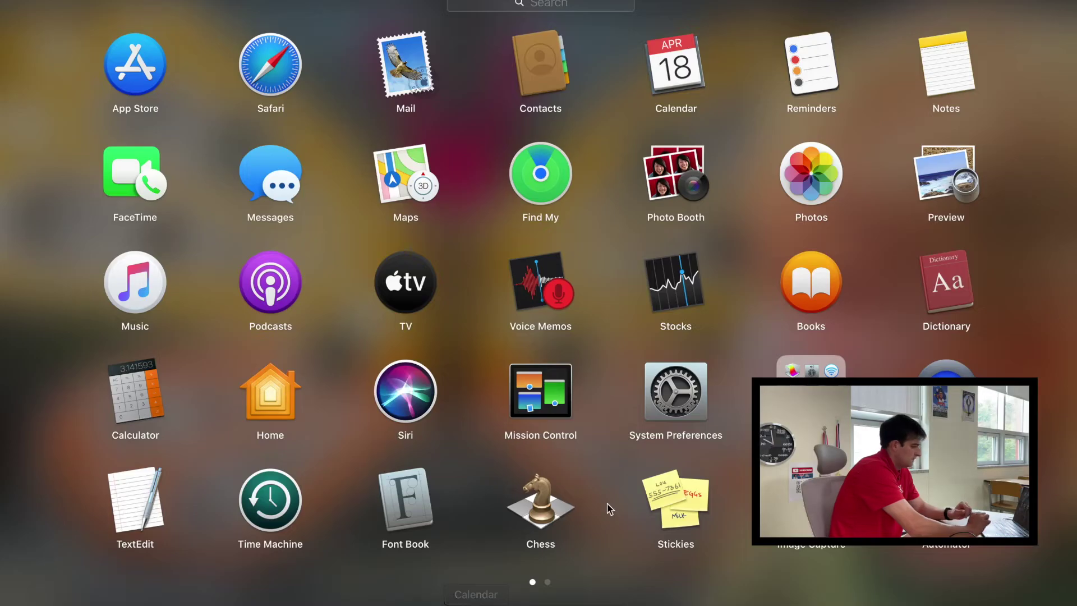
pyautogui.hscroll(3, 609, 508)
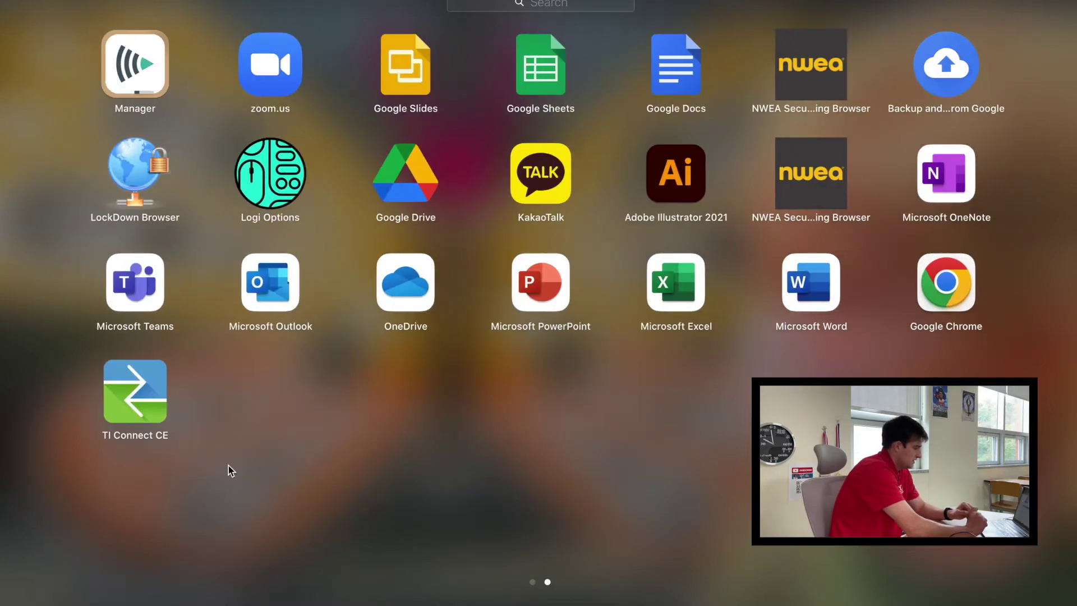
pyautogui.click(146, 395)
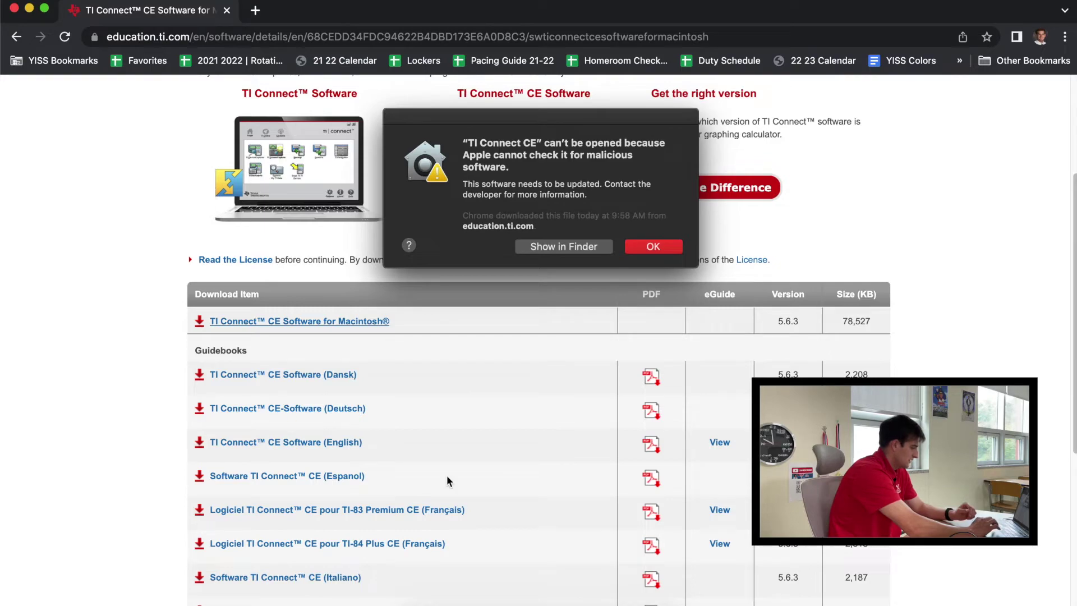
# Allow the blocked TI Connect CE app to open anyway through the Security & Privacy preferences and launch it
pyautogui.click(448, 595)
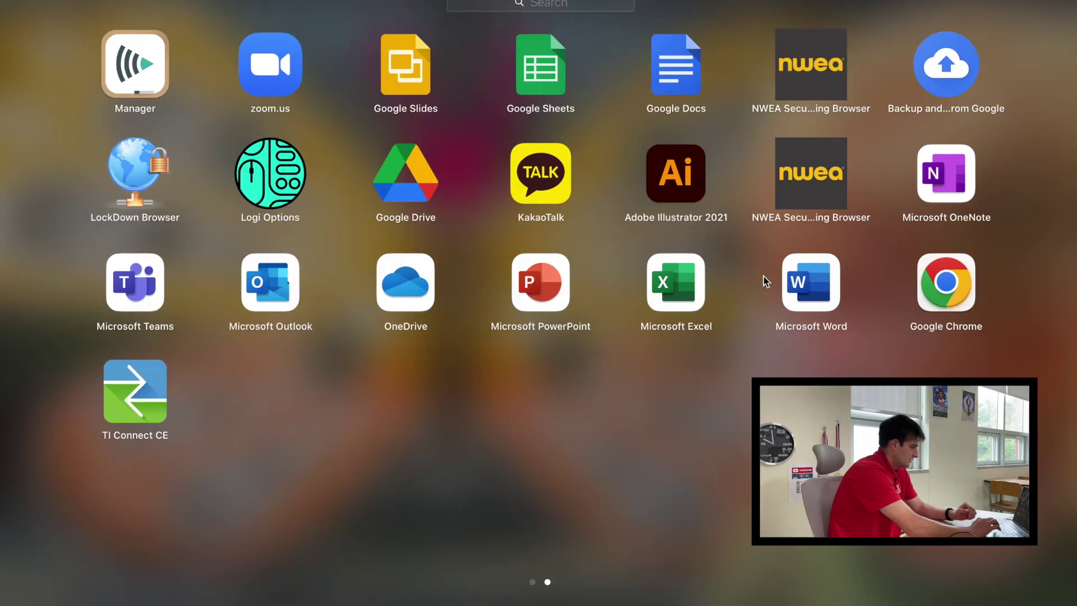
pyautogui.hscroll(-2, 766, 281)
pyautogui.press('Escape')
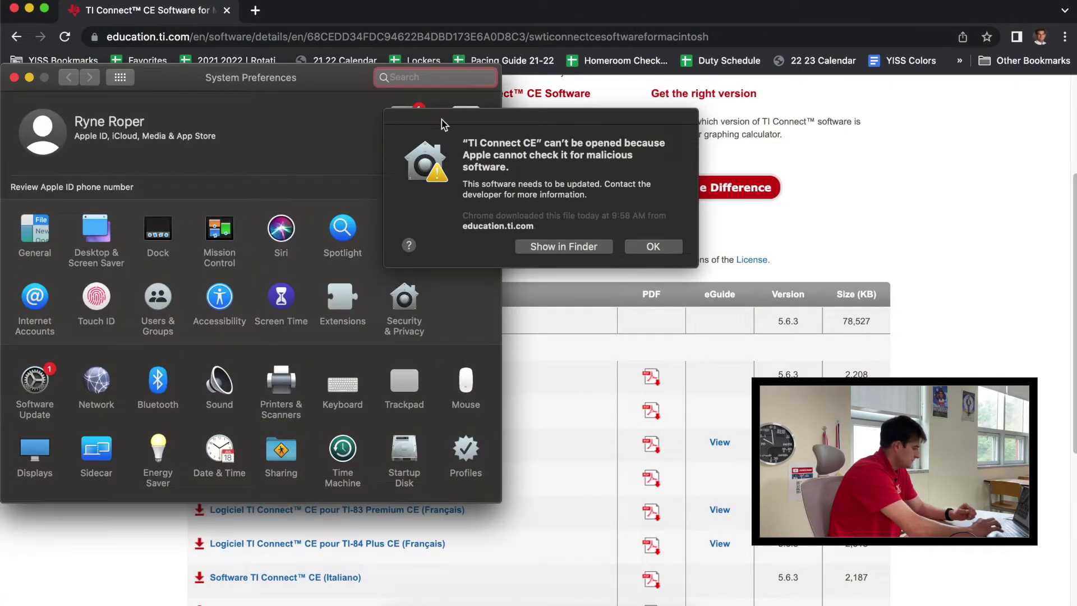
pyautogui.moveTo(442, 118); pyautogui.dragTo(661, 113)
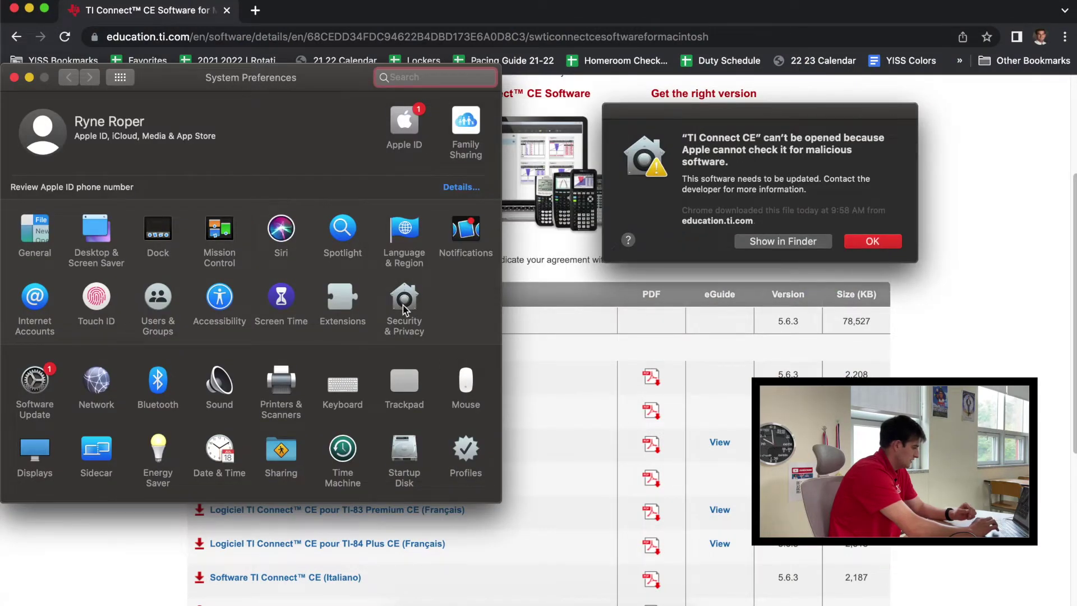
pyautogui.click(402, 305)
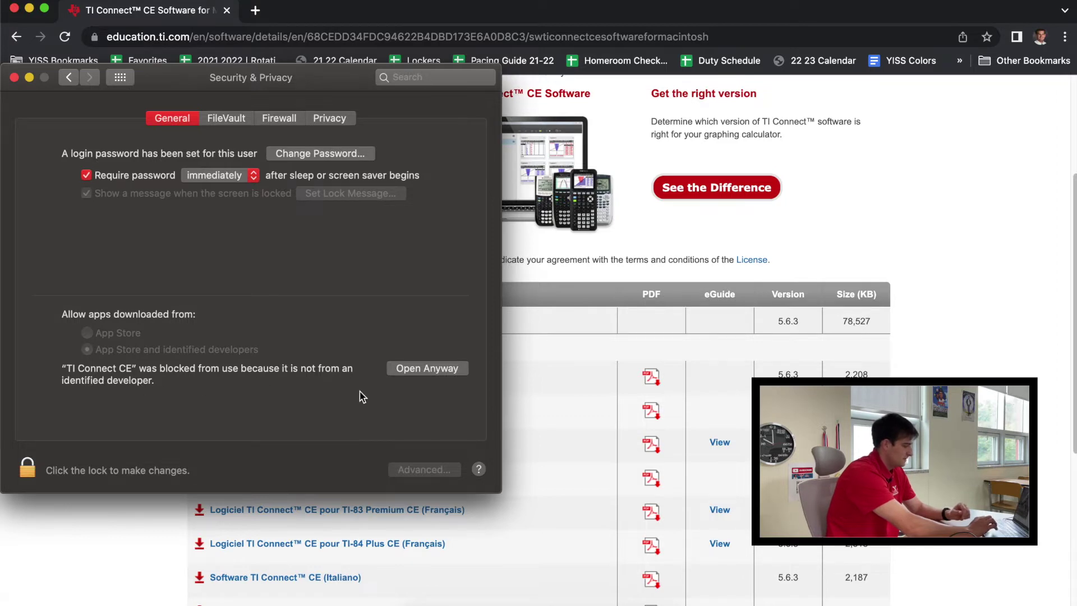
pyautogui.click(426, 367)
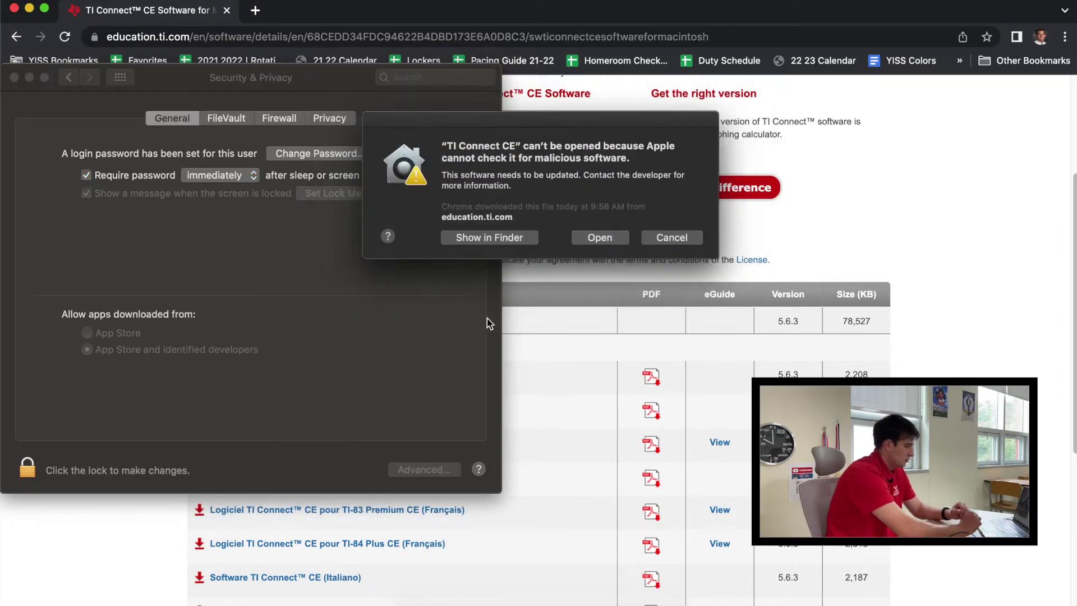
pyautogui.click(621, 238)
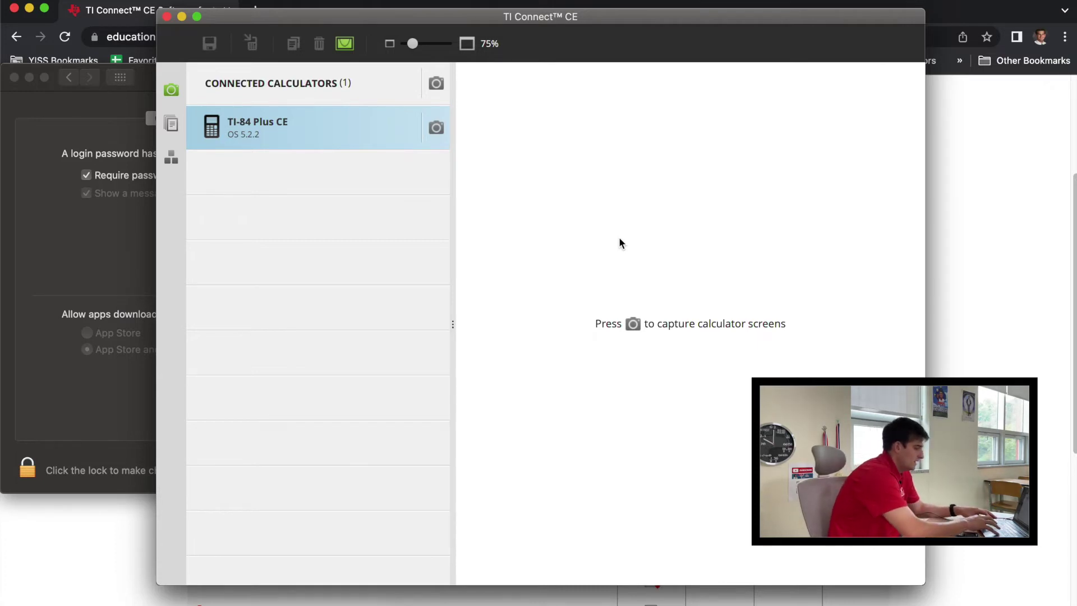
# Switch back to the Texas Instruments site in the browser and open its All software, OS and Apps downloads page
pyautogui.click(986, 202)
pyautogui.scroll(1, 620, 206)
pyautogui.scroll(5, 620, 199)
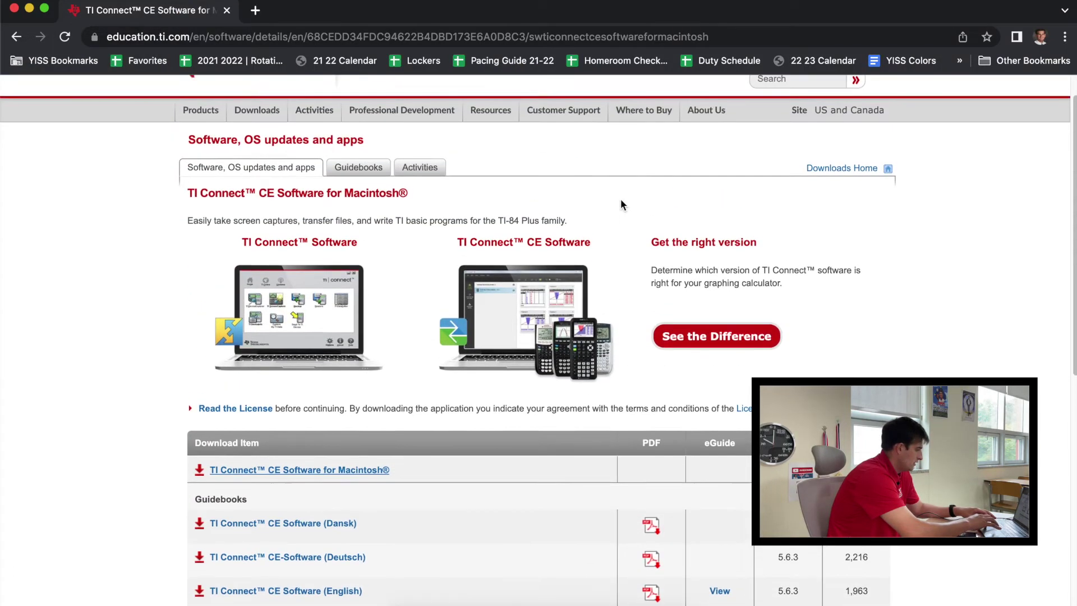
pyautogui.moveTo(269, 154)
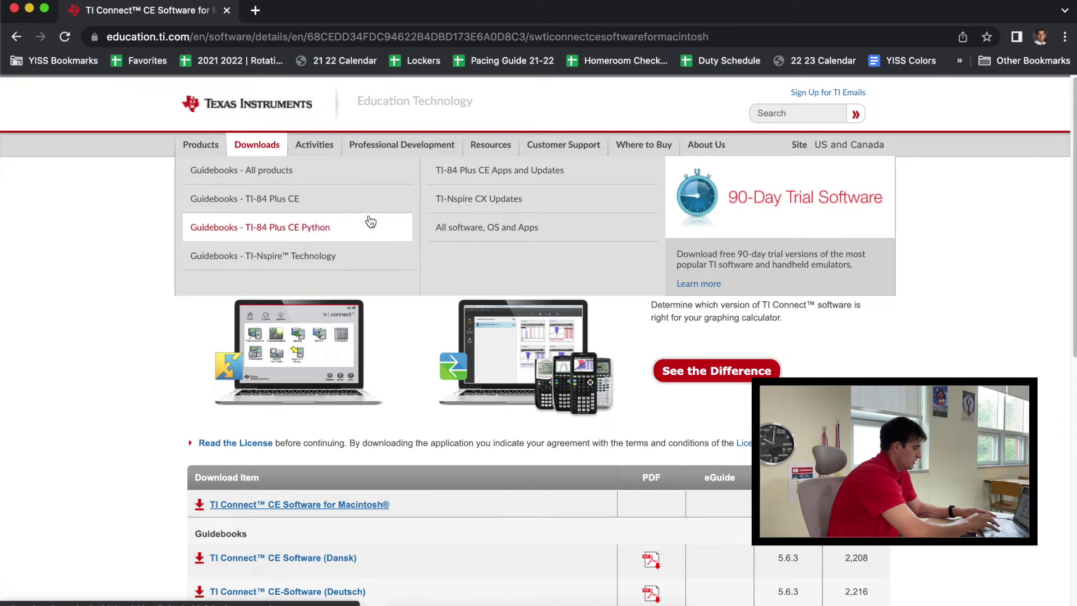
pyautogui.click(493, 237)
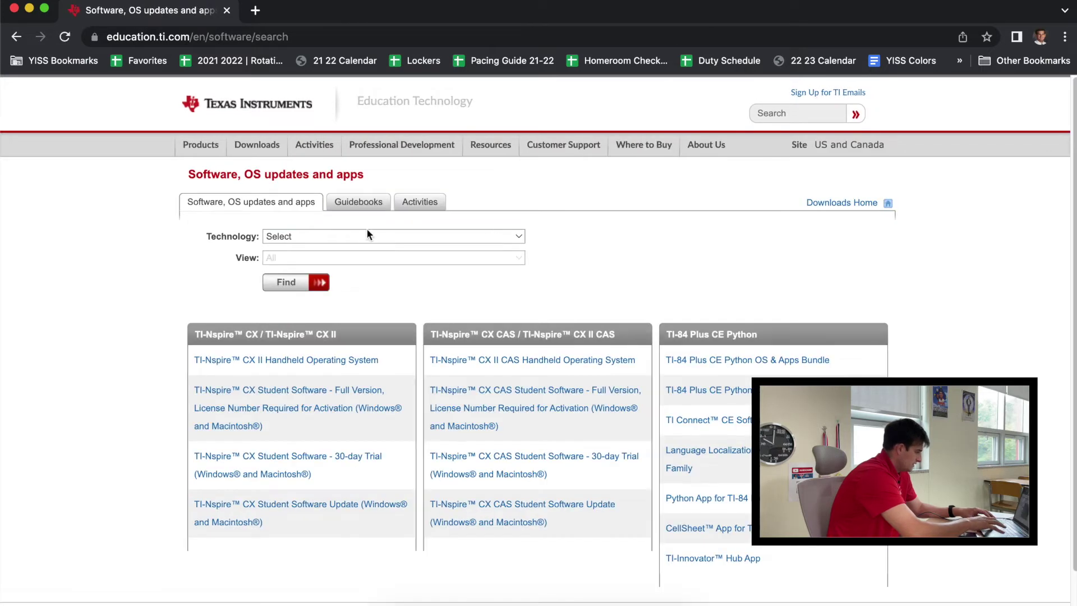
# Find the downloads with Technology set to TI-84 Plus CE and View set to Math Apps
pyautogui.click(367, 236)
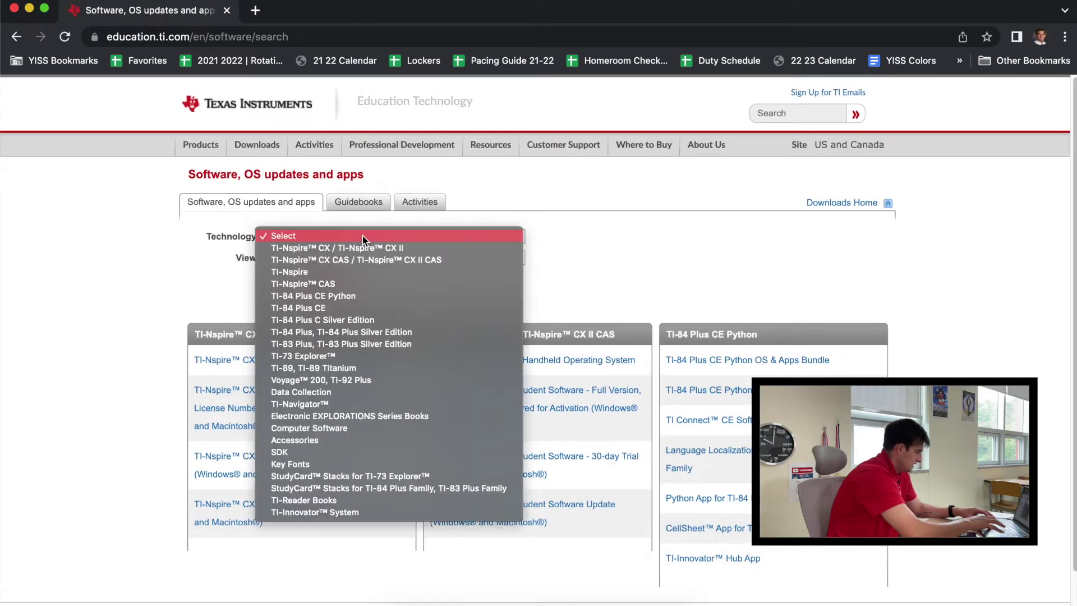
pyautogui.click(341, 309)
pyautogui.click(346, 259)
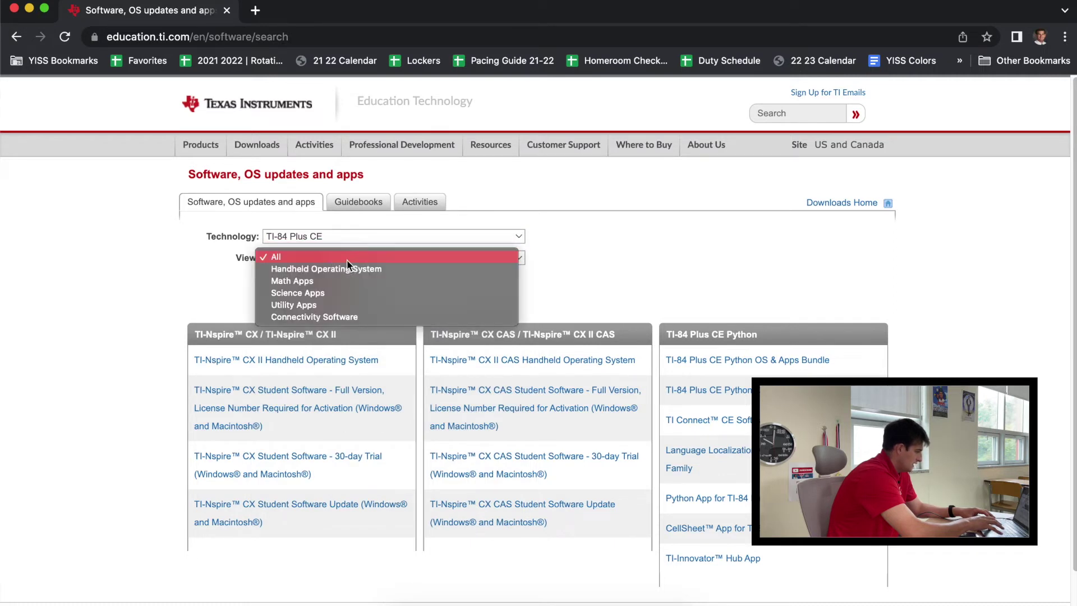
pyautogui.click(336, 283)
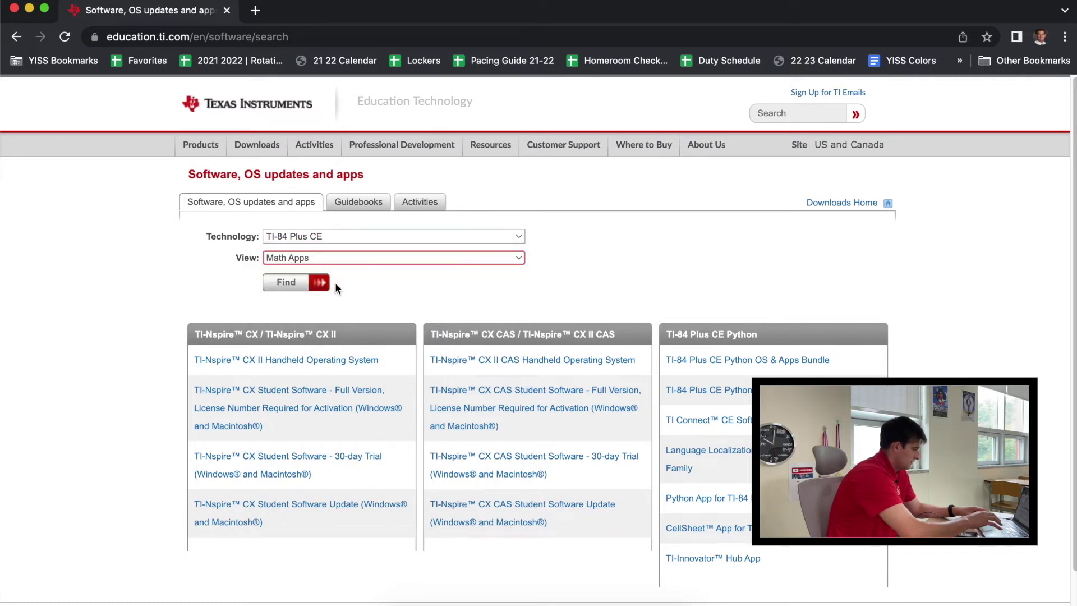
pyautogui.click(322, 284)
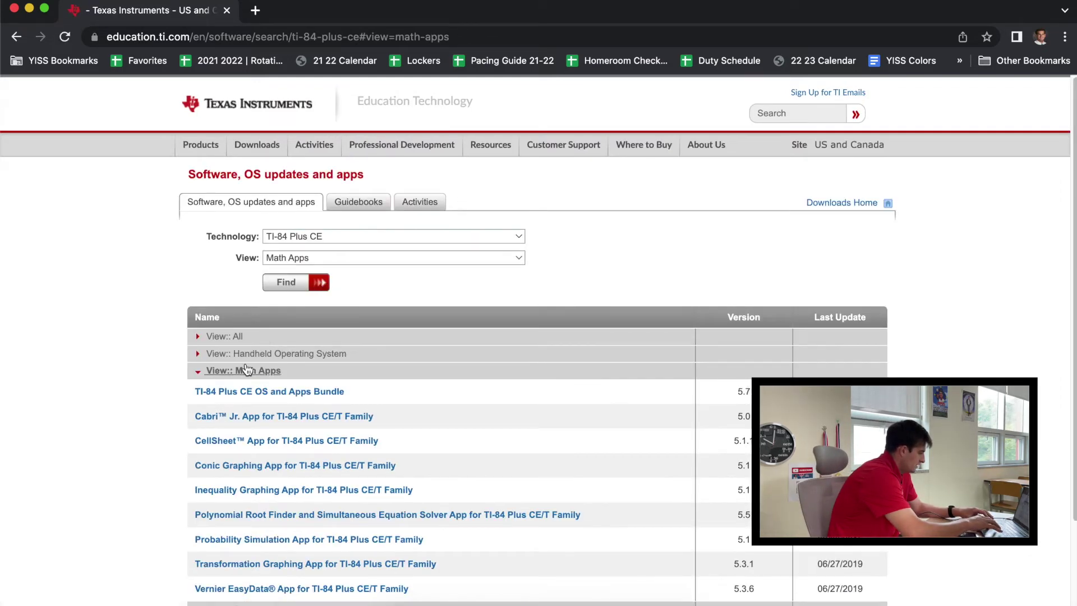
# Download the Inequality Graphing App for TI-84 Plus CE/T Family from the math apps results
pyautogui.scroll(-3, 224, 373)
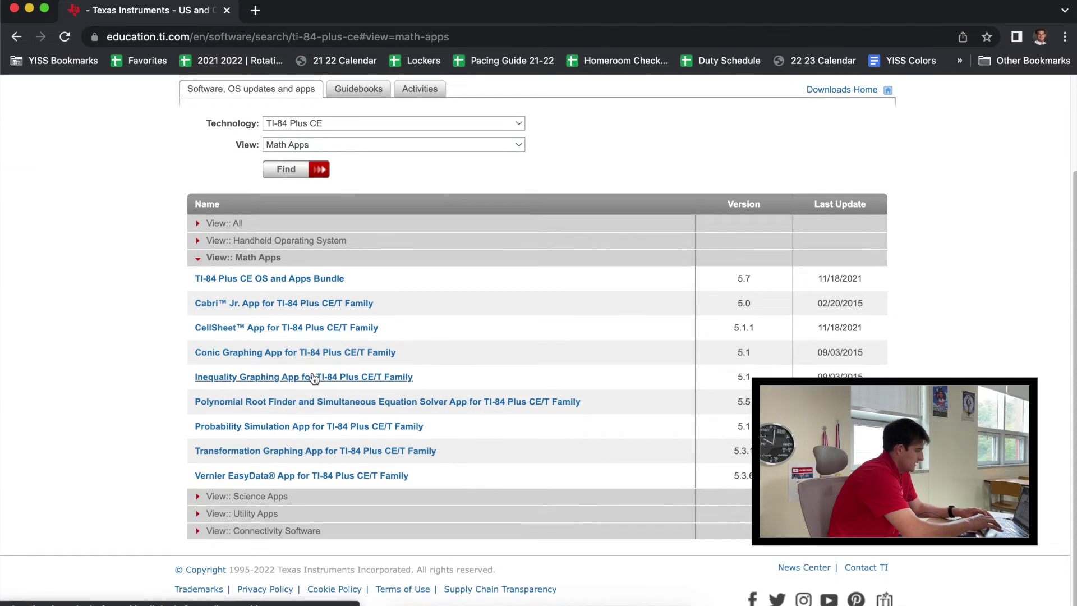
pyautogui.click(373, 382)
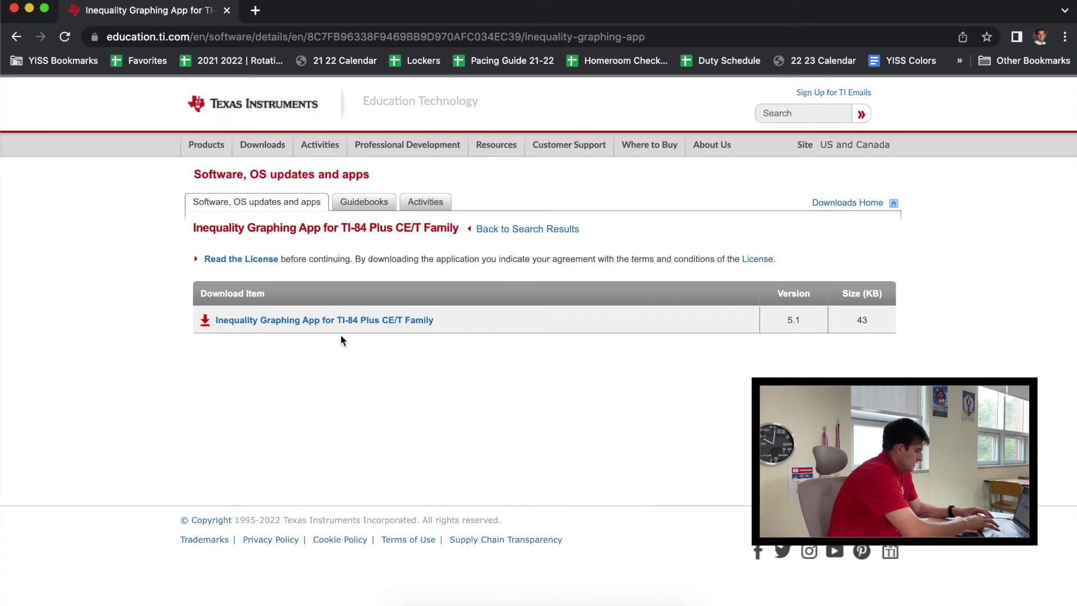
pyautogui.click(338, 321)
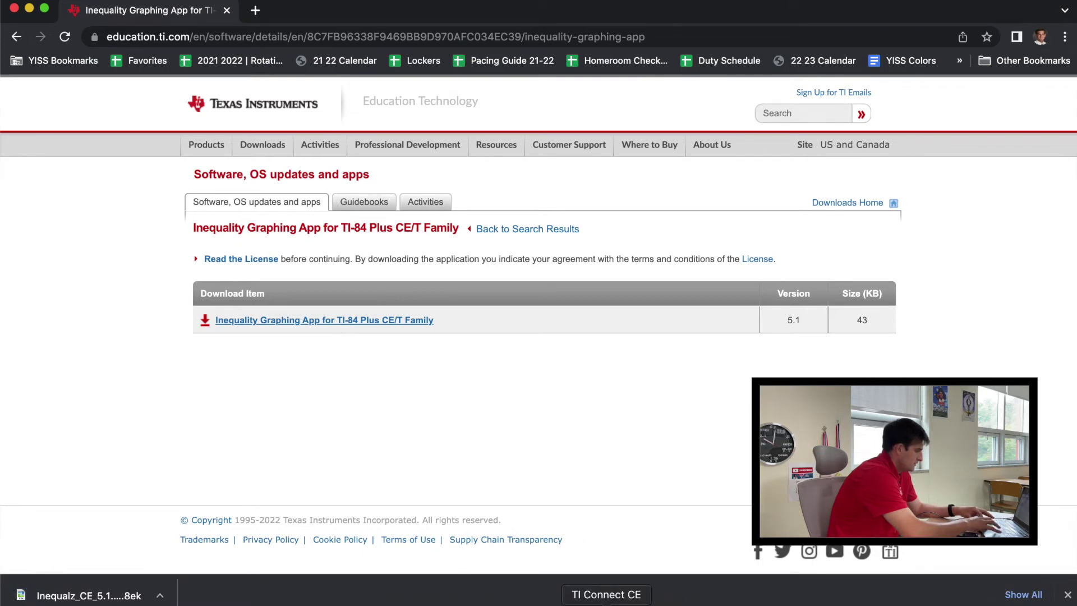
# Switch to TI Connect CE and send the downloaded Inequalz_CE_5.1.0.0110 (4).8ek file to the connected TI-84 Plus CE
pyautogui.click(606, 604)
pyautogui.moveTo(592, 24); pyautogui.dragTo(466, 7)
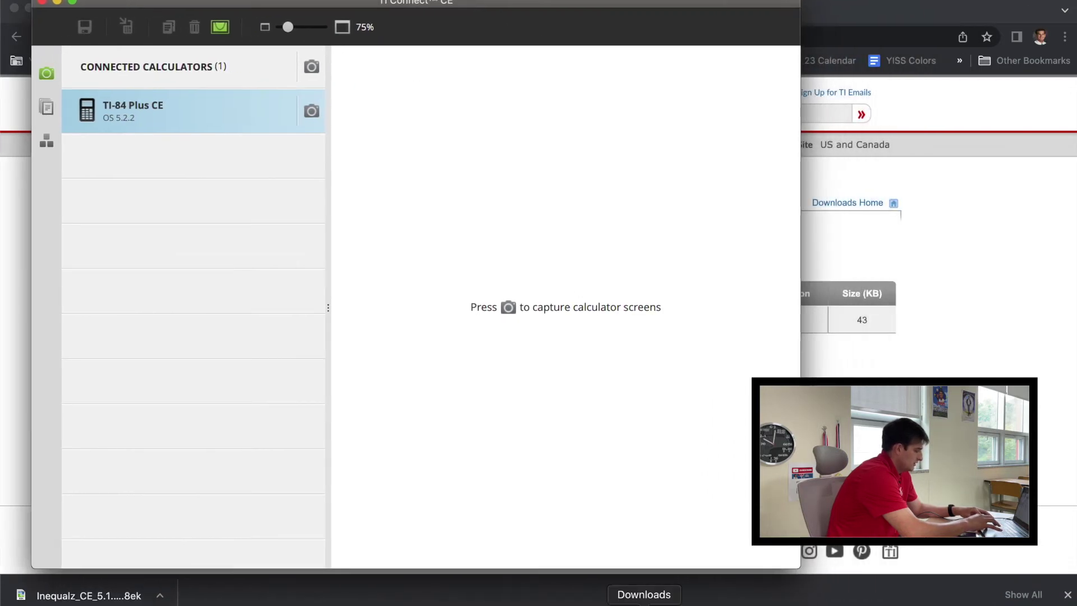
pyautogui.click(634, 594)
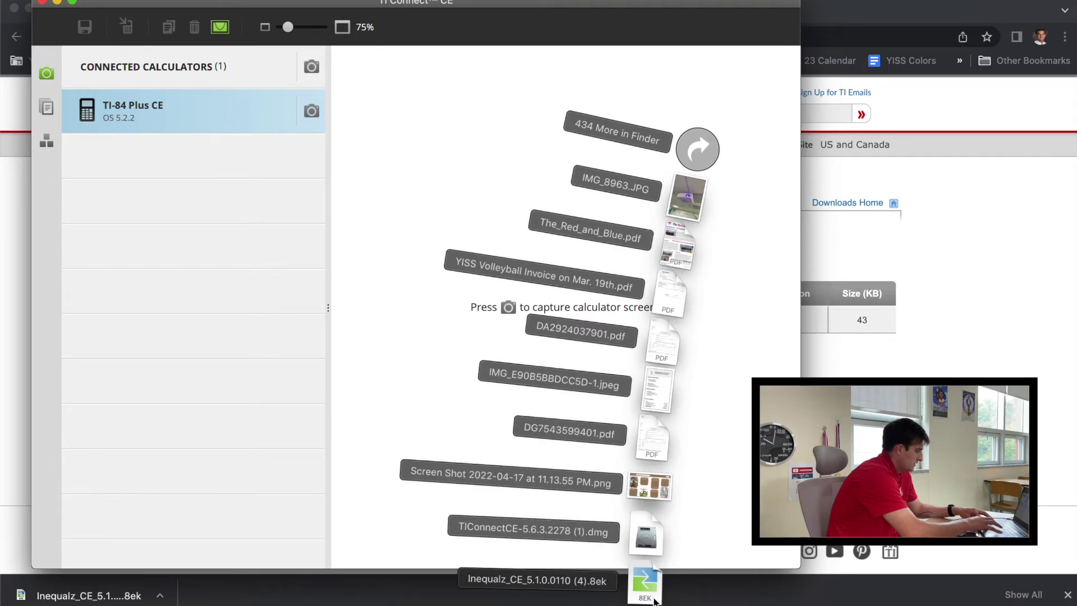
pyautogui.click(381, 376)
pyautogui.moveTo(381, 376); pyautogui.dragTo(188, 109)
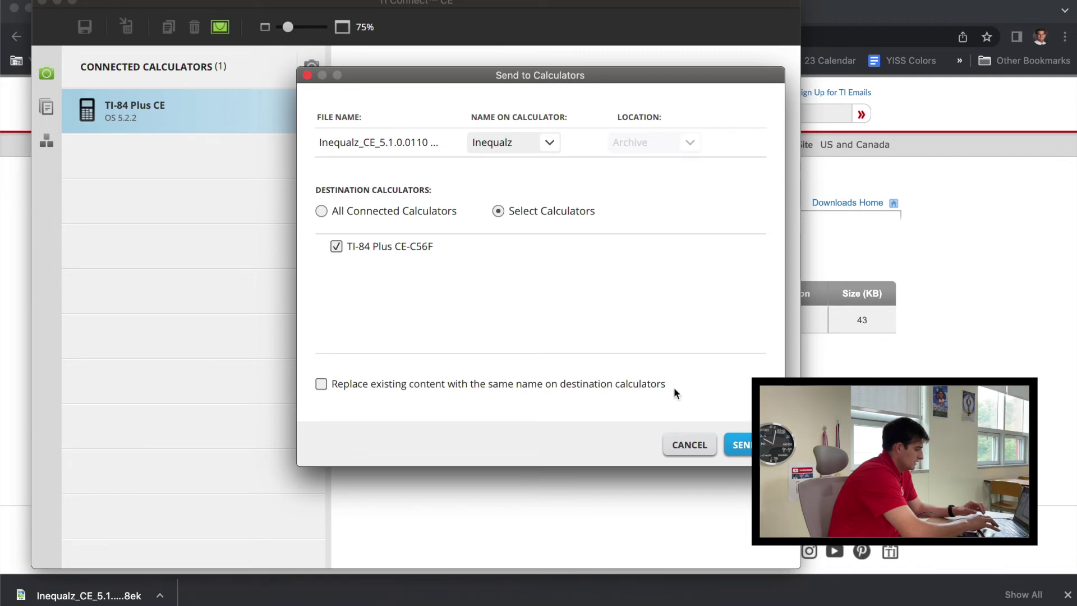
pyautogui.click(743, 444)
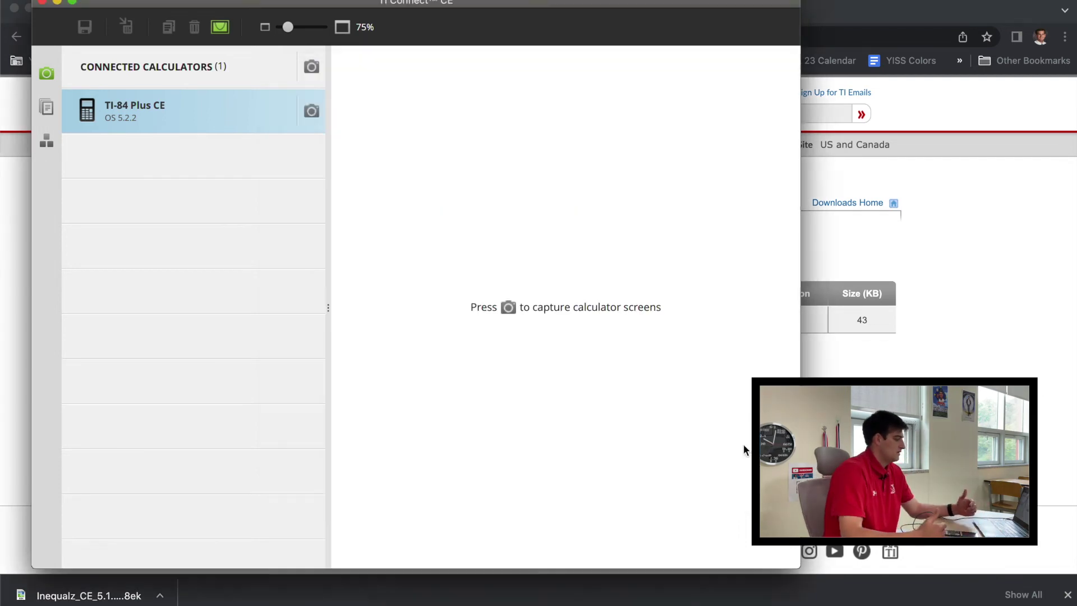